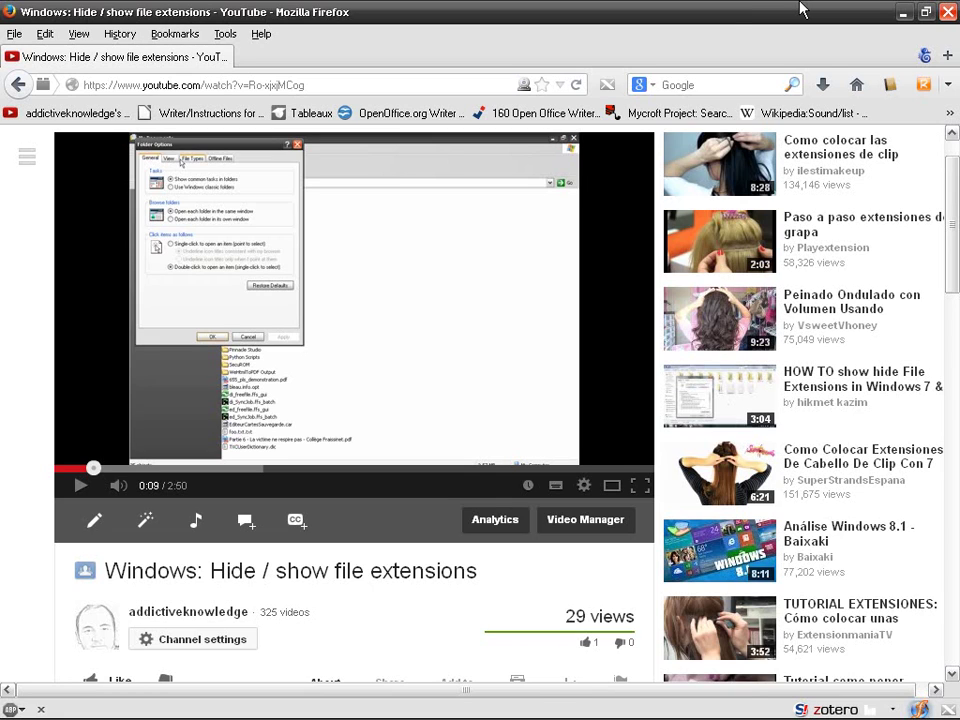
- Open Windows Task Manager and select the Firefox window in the list of running applications
mouse_move(530, 710)
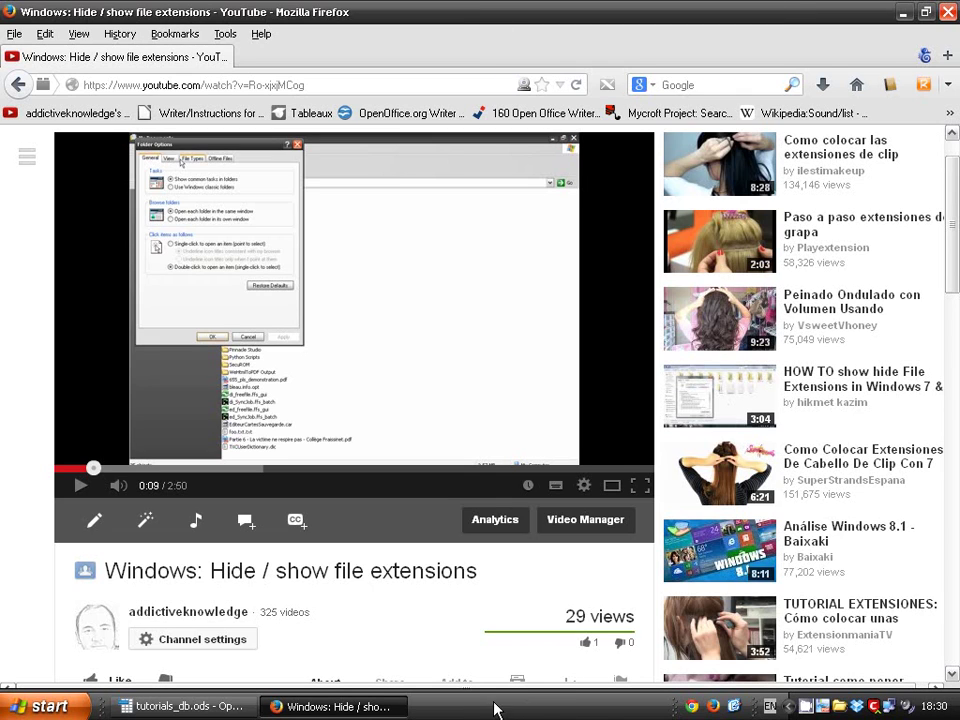
right_click(556, 709)
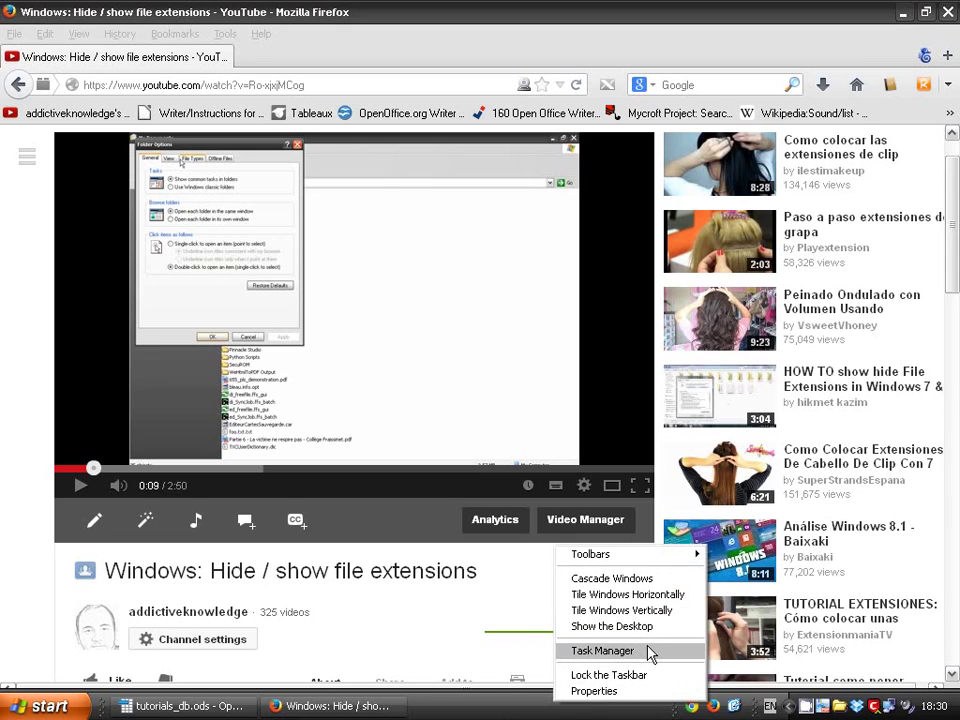
left_click(492, 712)
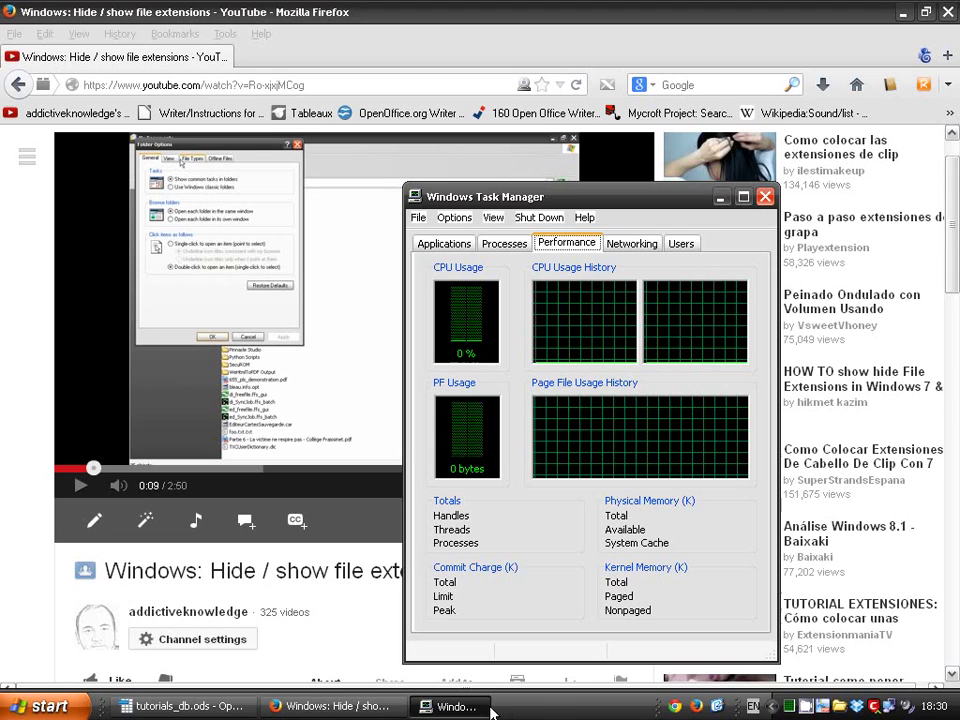
left_click(443, 245)
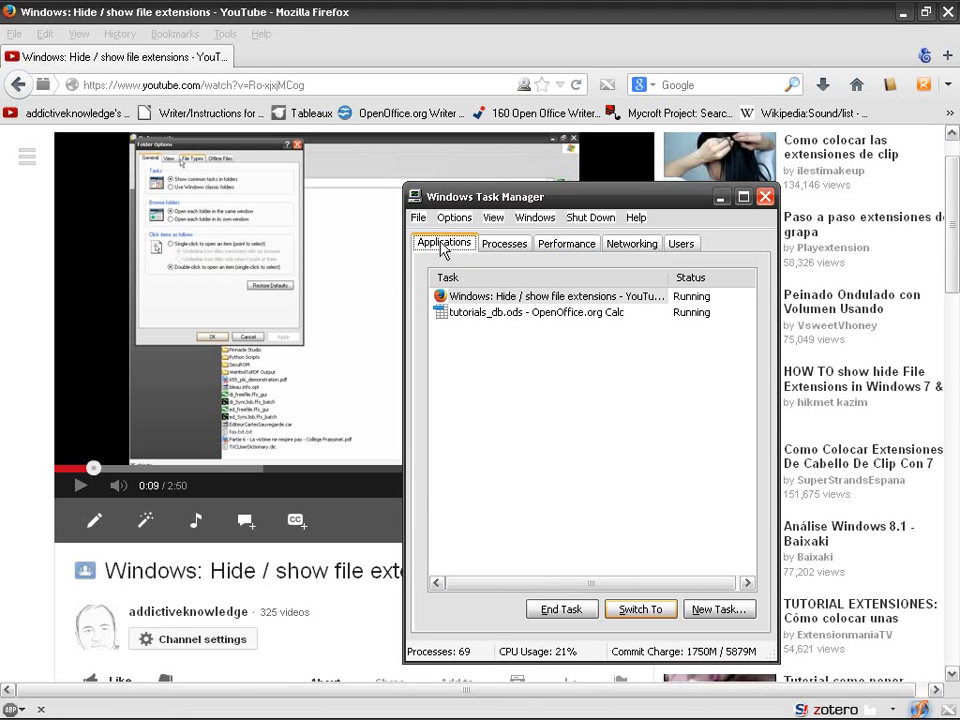
left_click(446, 295)
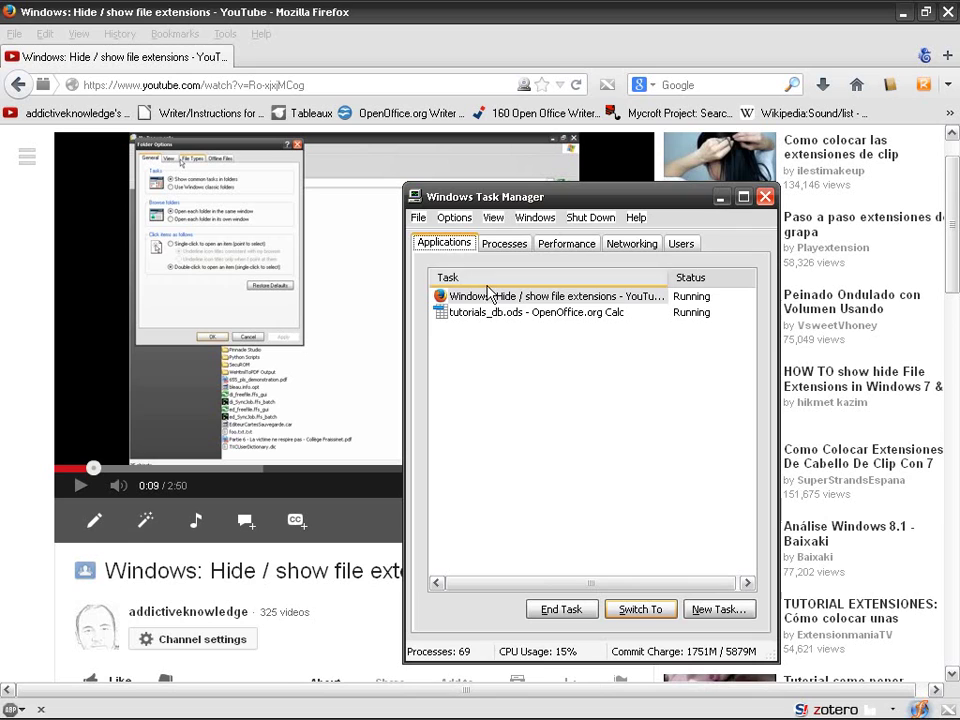
mouse_move(298, 712)
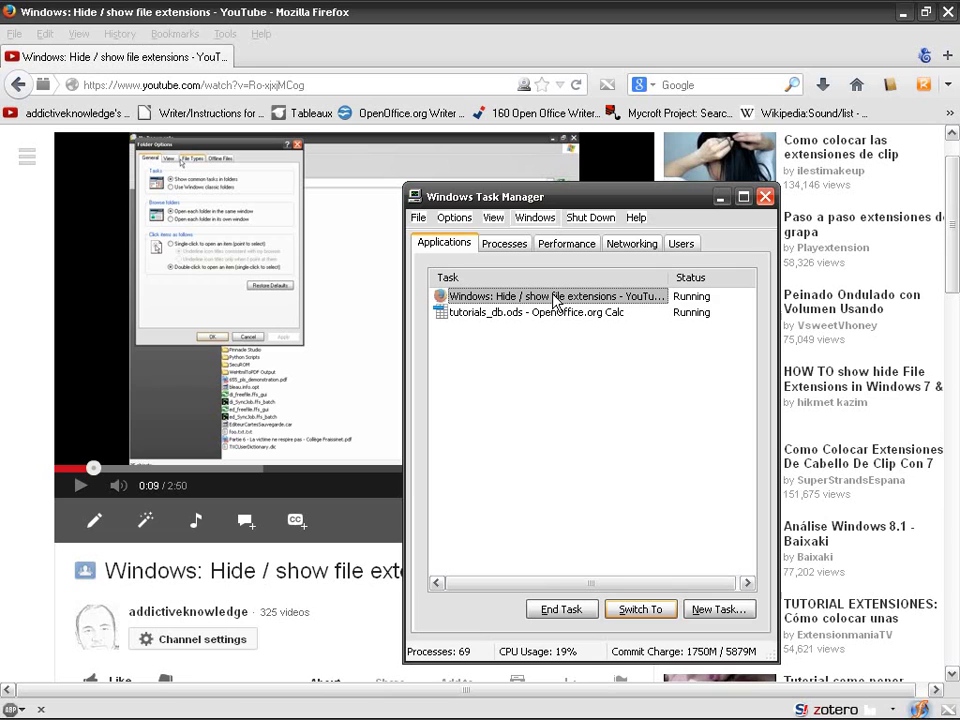
- Examine the list of running processes, selecting wscntfy.exe, PDFXCview.exe and Recorder.exe in turn
key("ctrl+Tab")
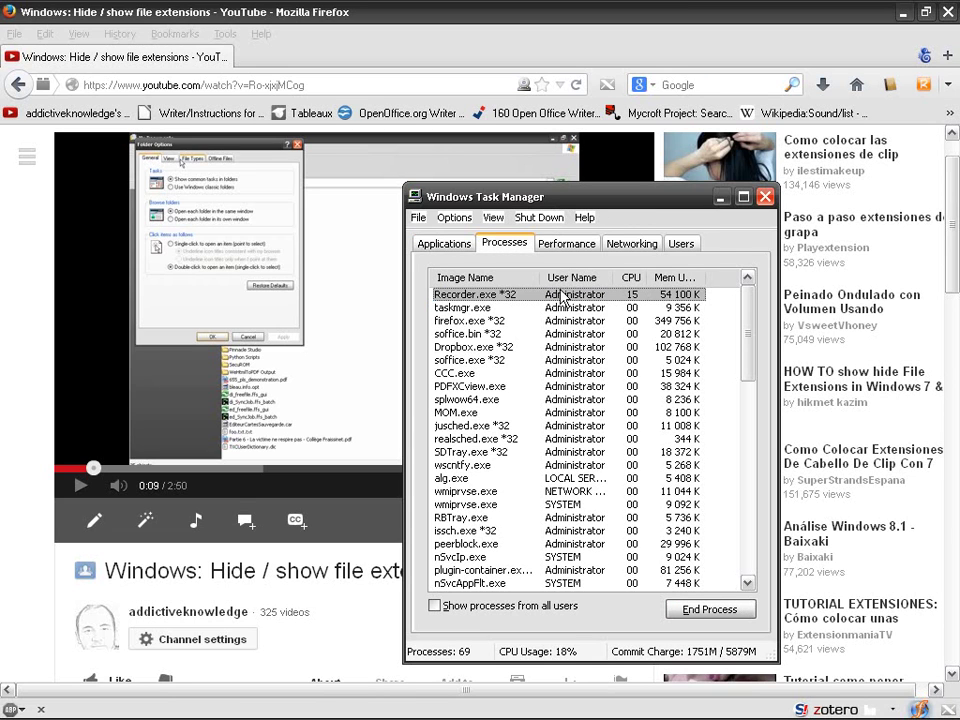
left_click(510, 242)
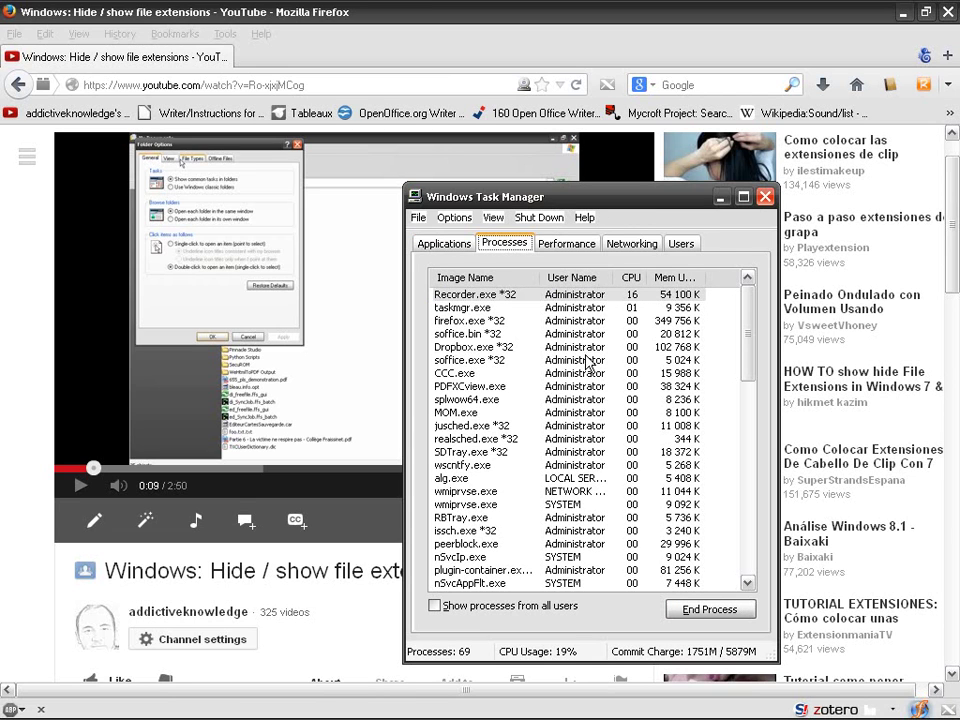
left_click(523, 466)
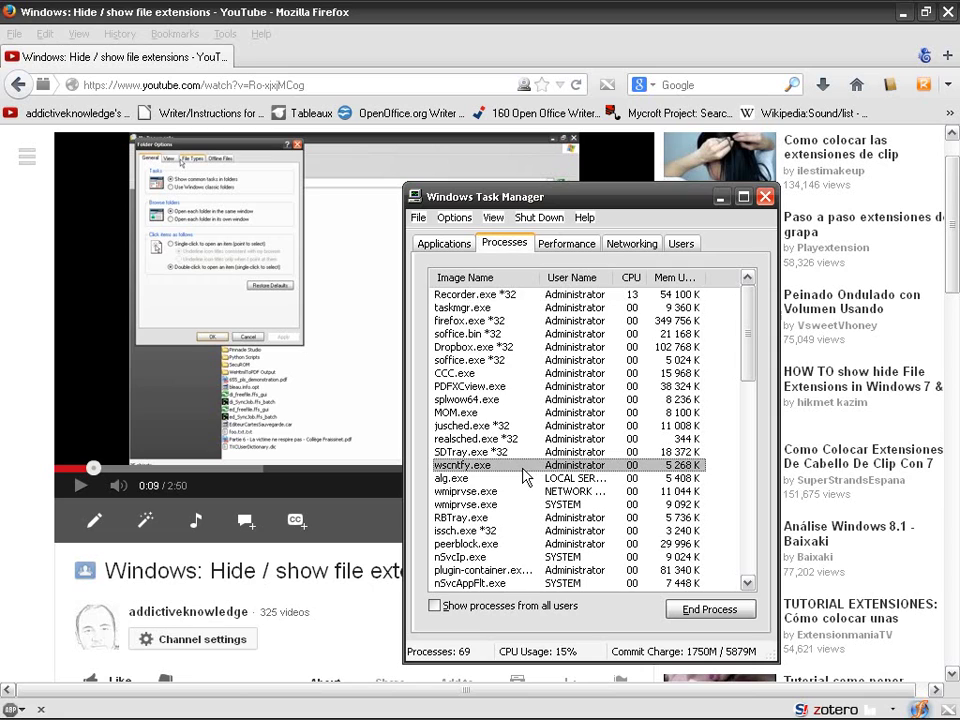
left_click(488, 388)
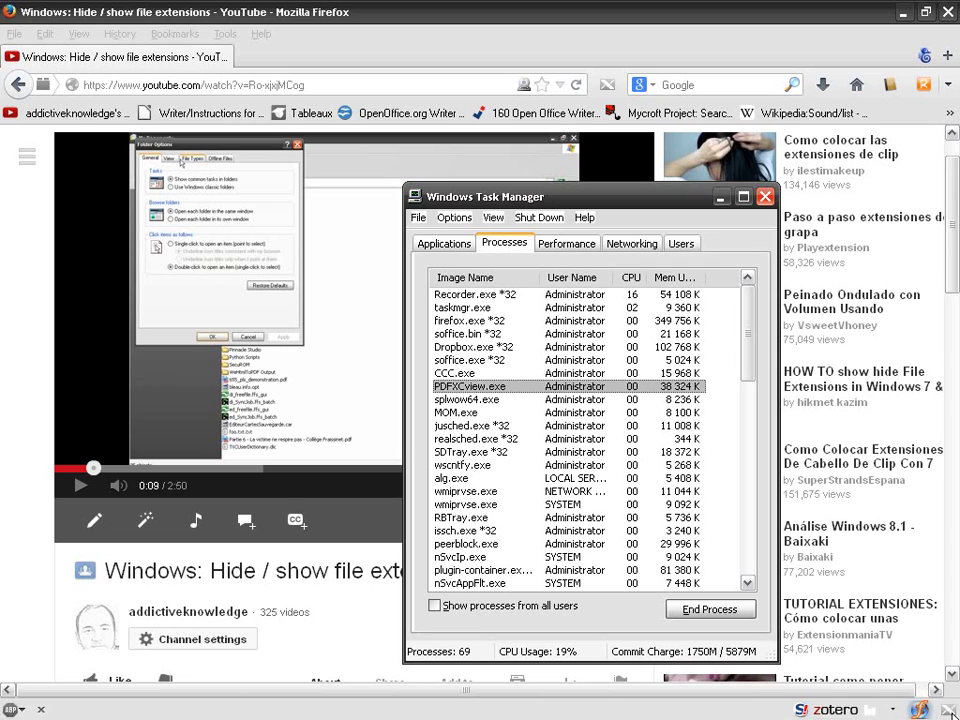
mouse_move(848, 708)
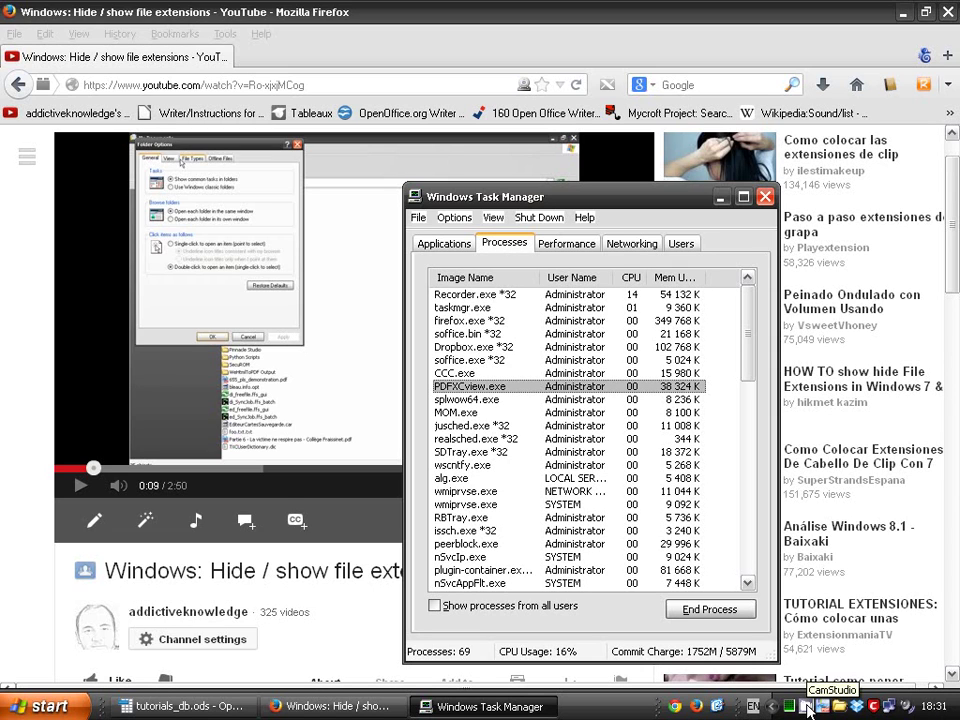
left_click(475, 295)
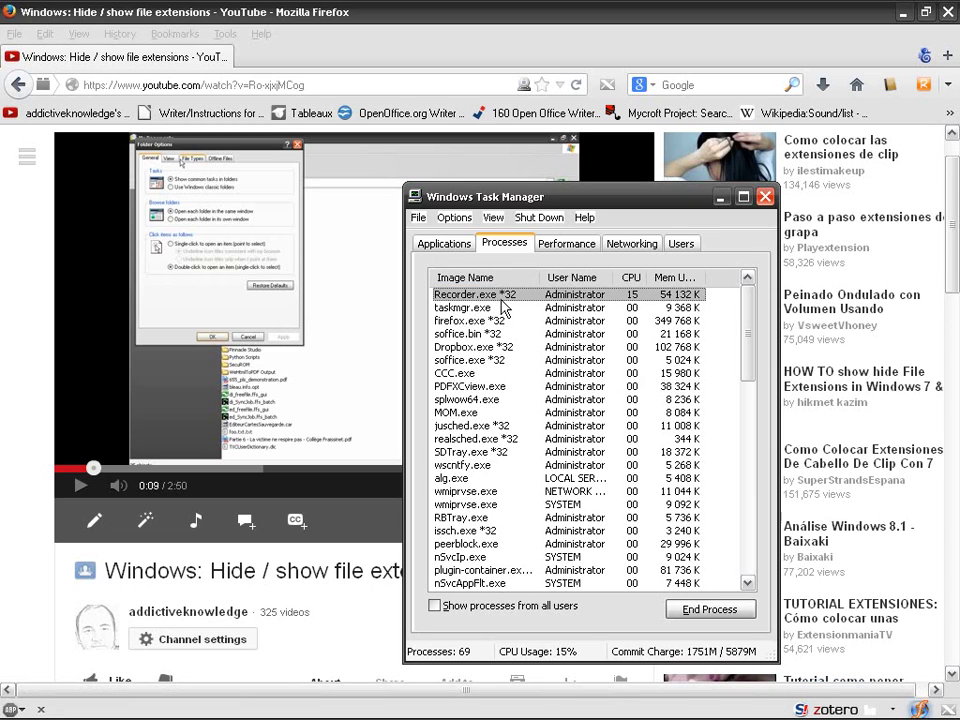
key("r")
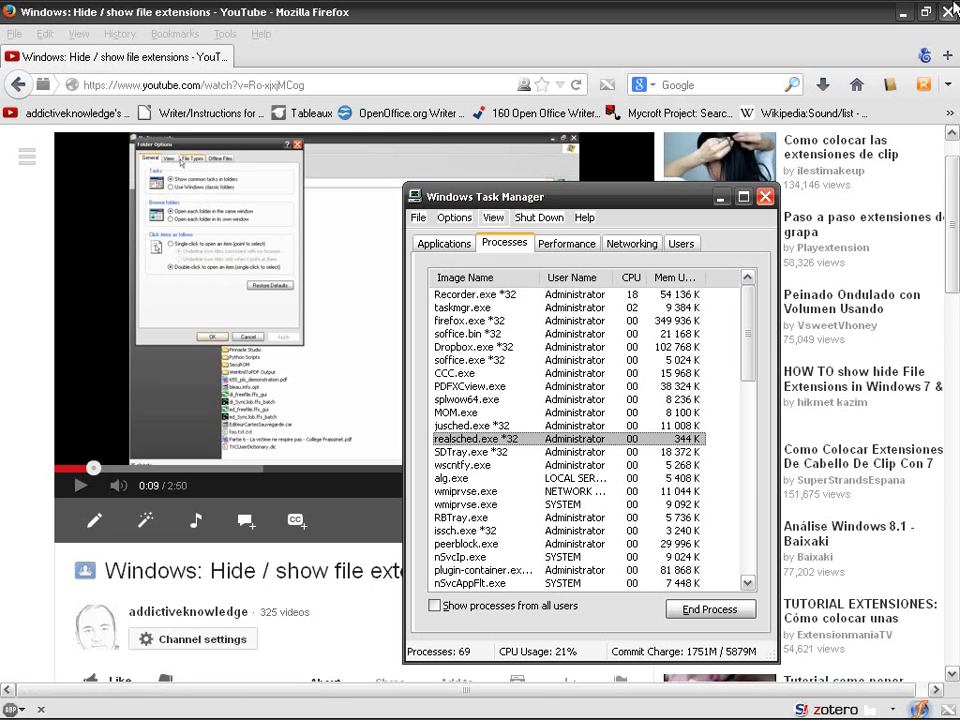
- Sort the processes alphabetically by image name and select firefox.exe
left_click(519, 285)
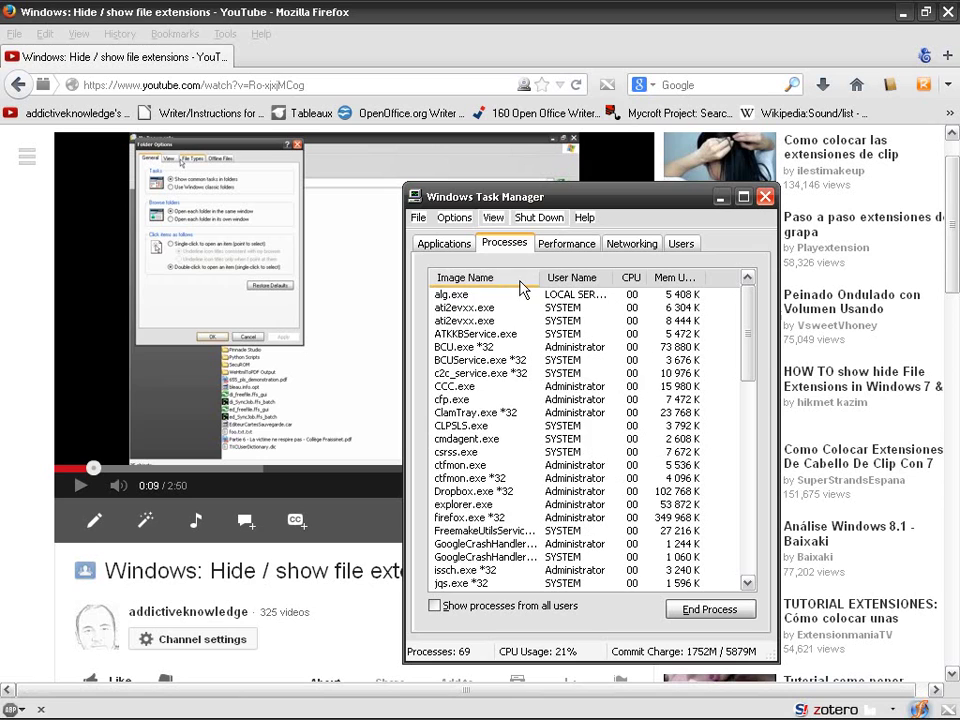
scroll(497, 422, "down", 3)
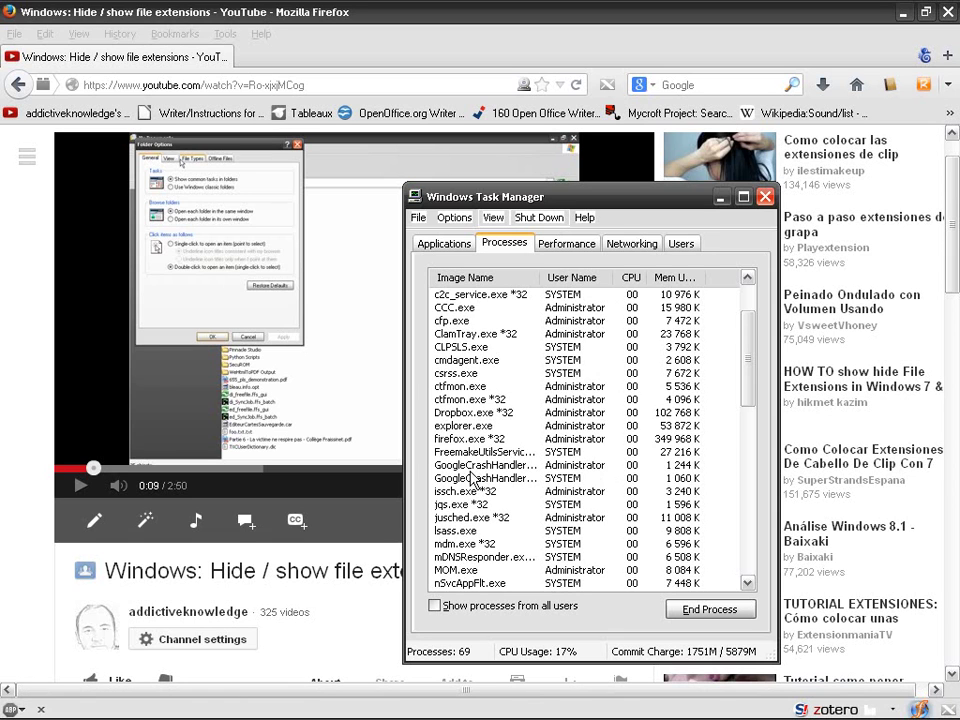
scroll(470, 490, "down", 3)
left_click(476, 541)
scroll(476, 541, "down", 1)
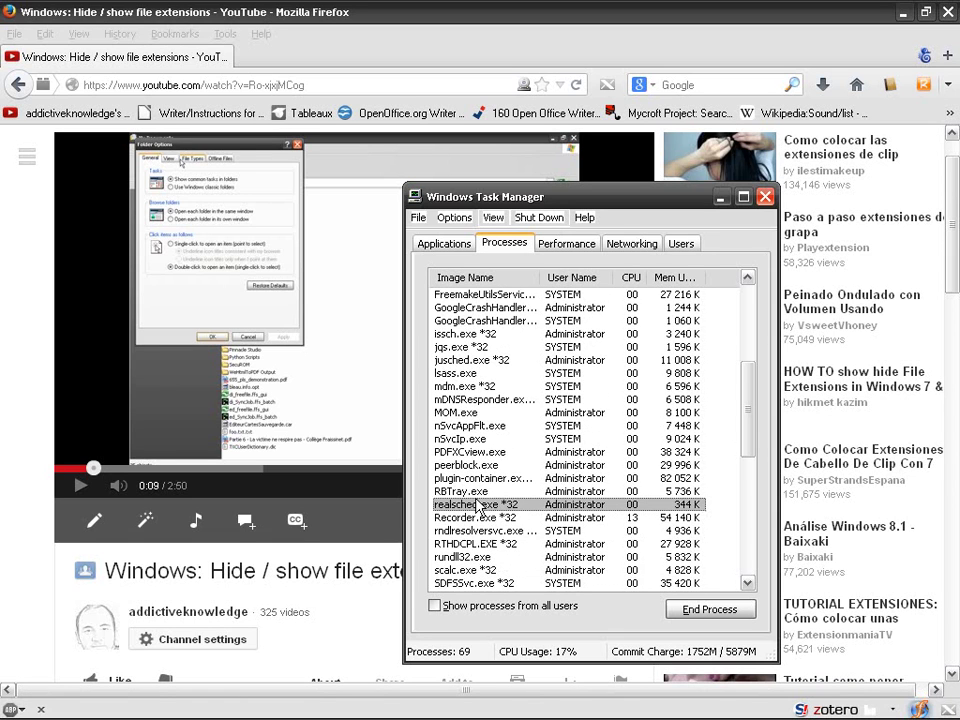
left_click(468, 388)
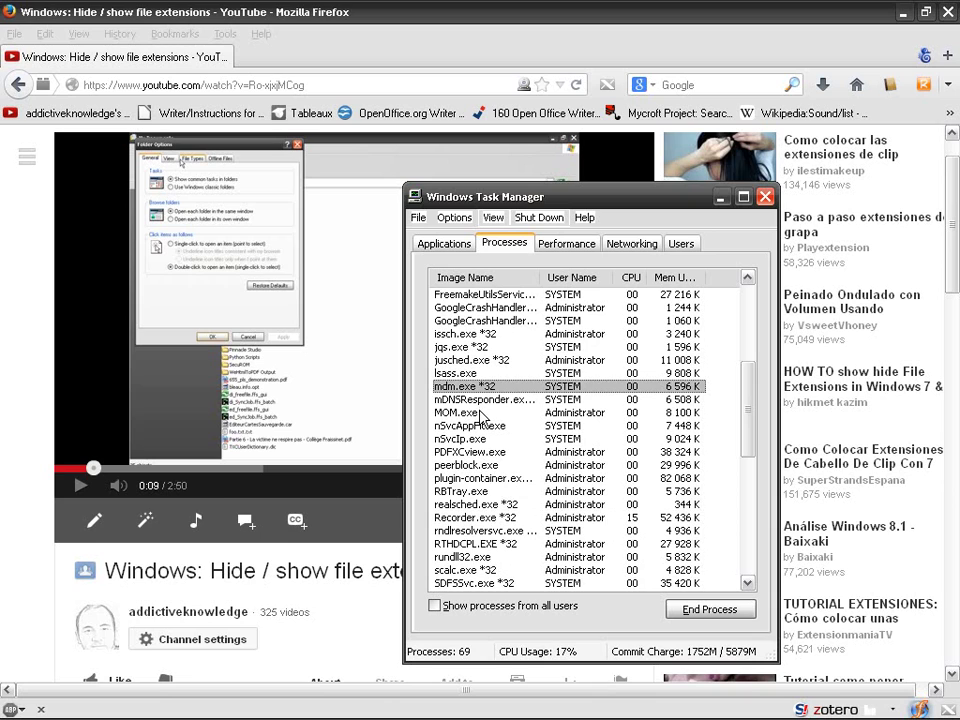
scroll(478, 420, "up", 2)
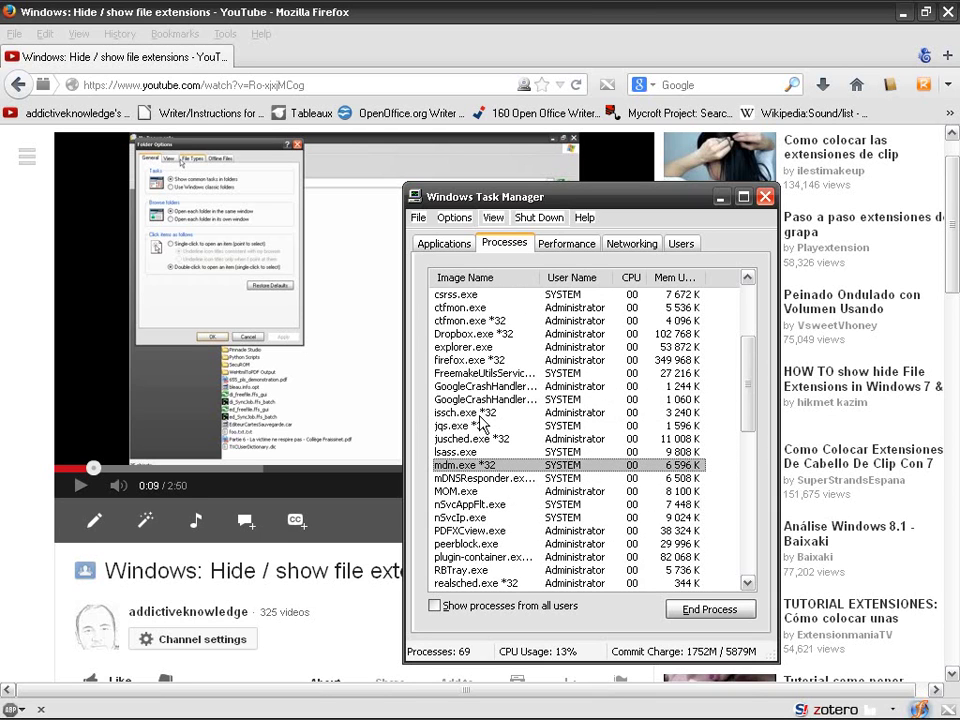
left_click(474, 360)
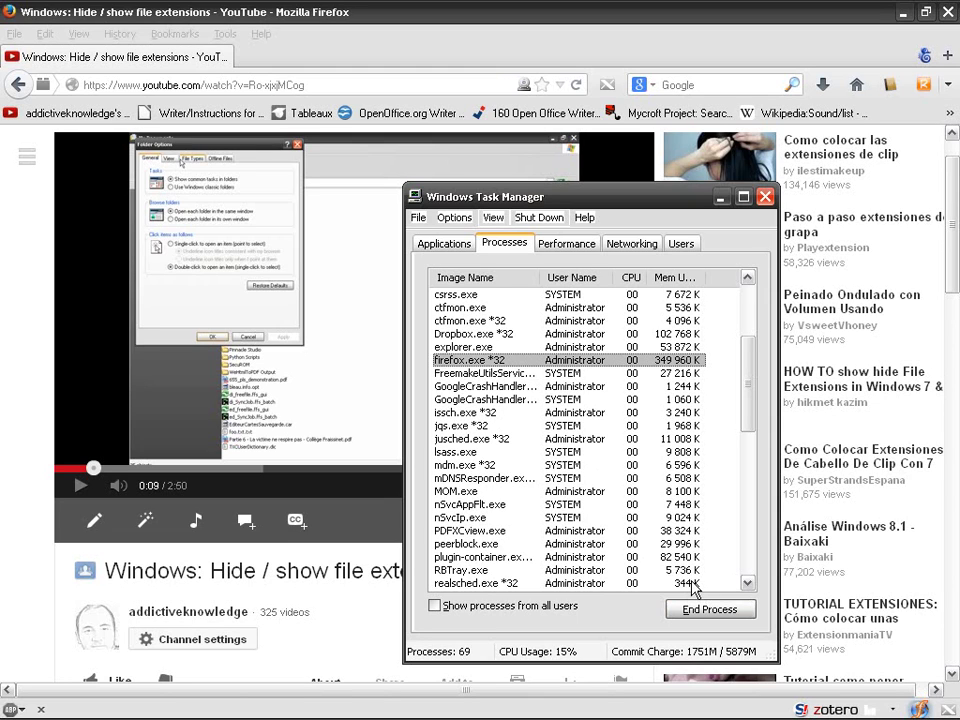
- Shift the Task Manager window slightly and view the CPU and page file usage graphs
left_click_drag(630, 197, 608, 197)
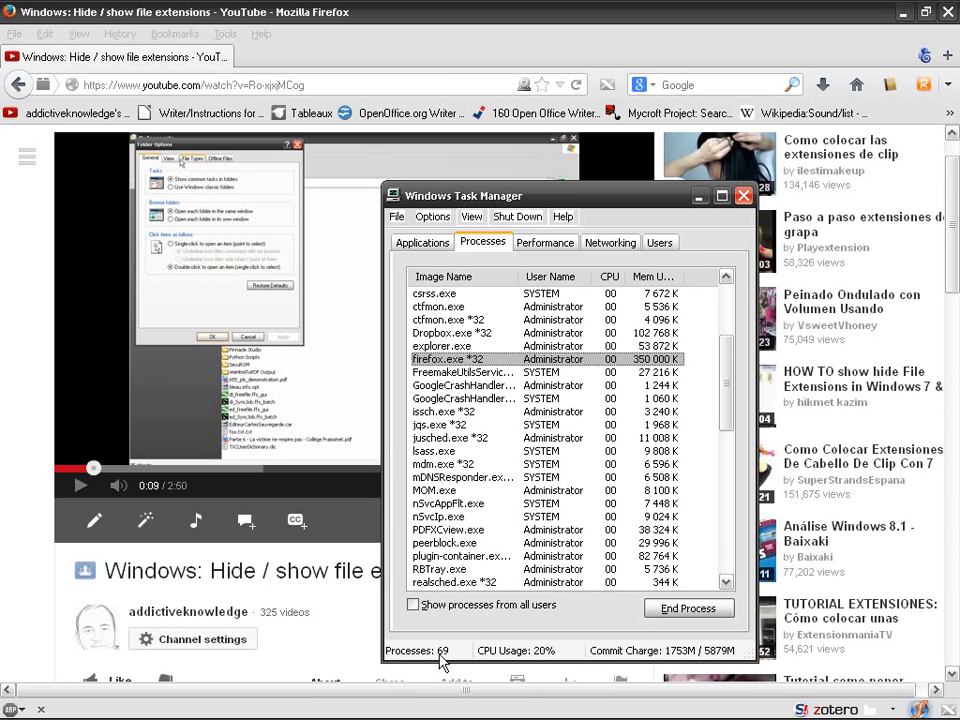
left_click(549, 246)
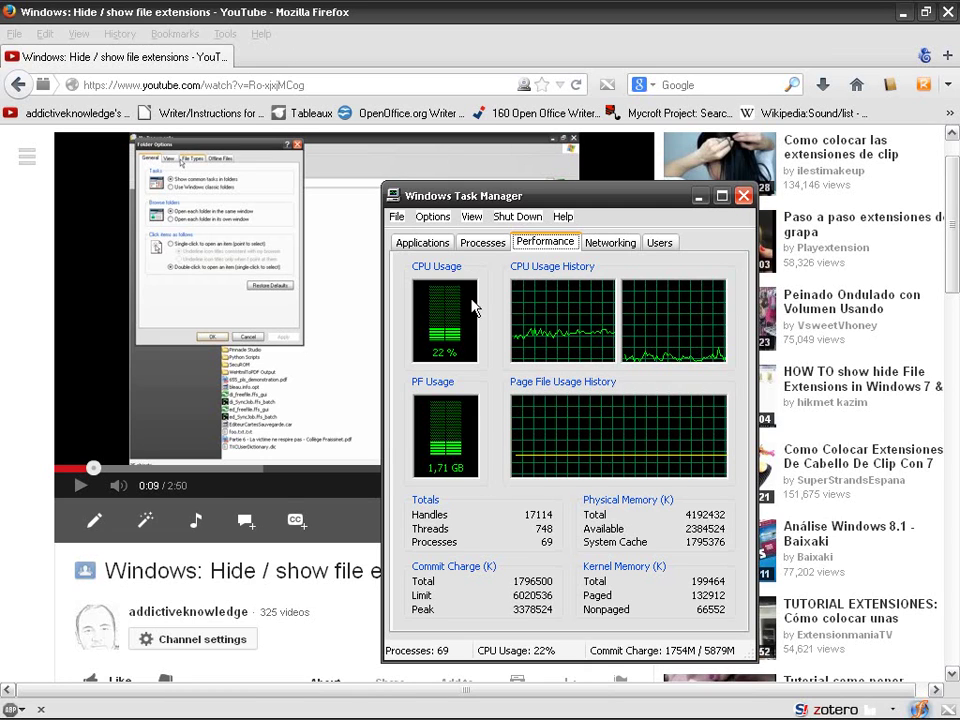
- Sort the processes by CPU usage, highest first, and select Recorder.exe
left_click(483, 243)
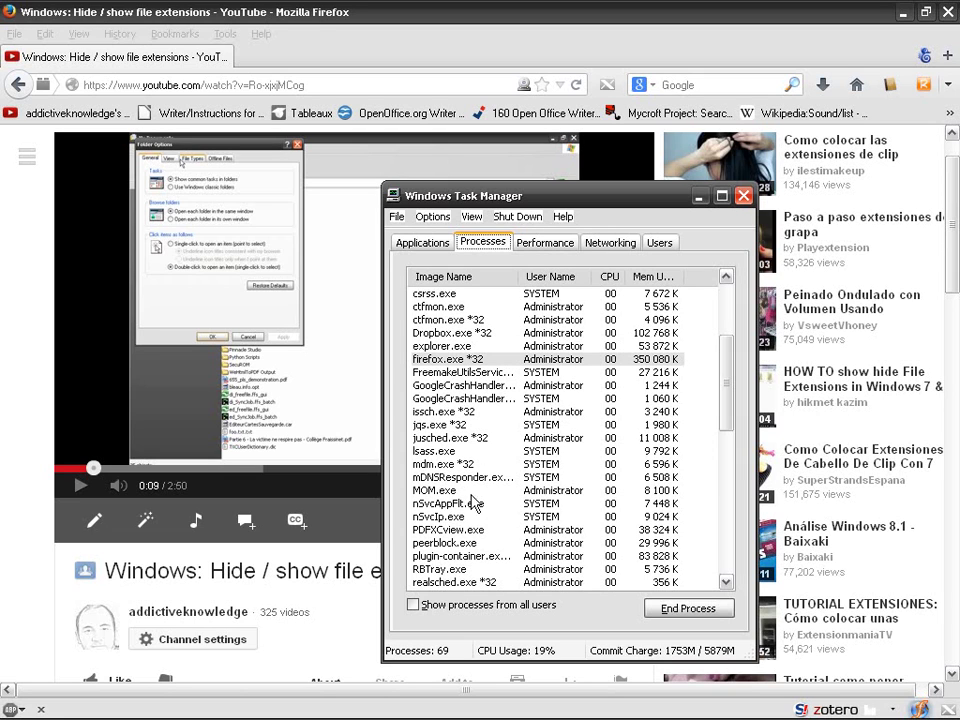
scroll(466, 495, "down", 2)
scroll(466, 495, "up", 6)
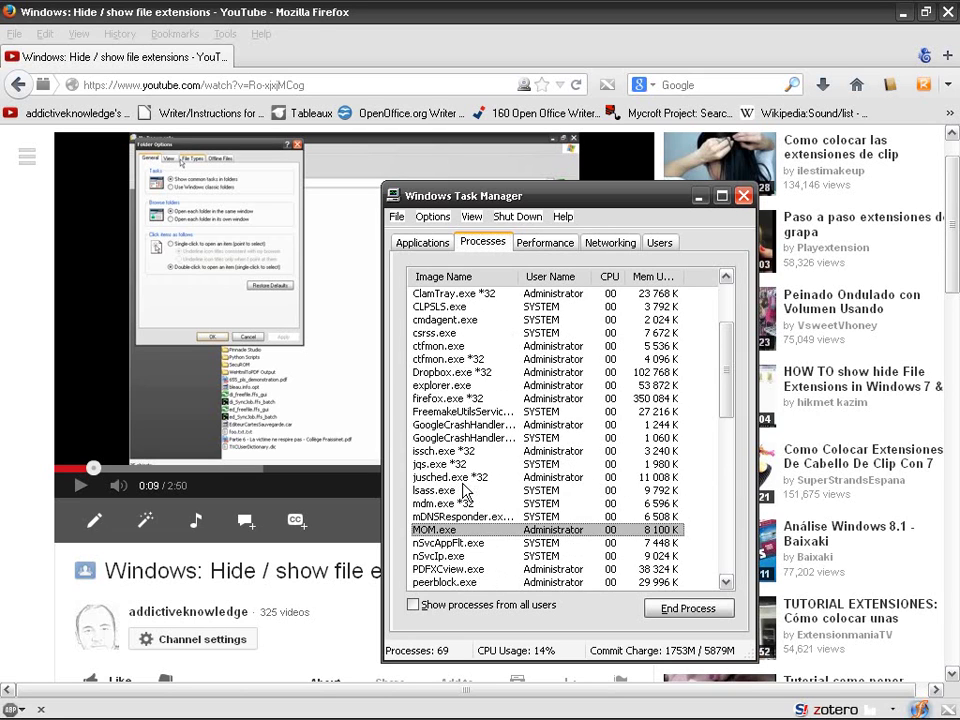
left_click(610, 280)
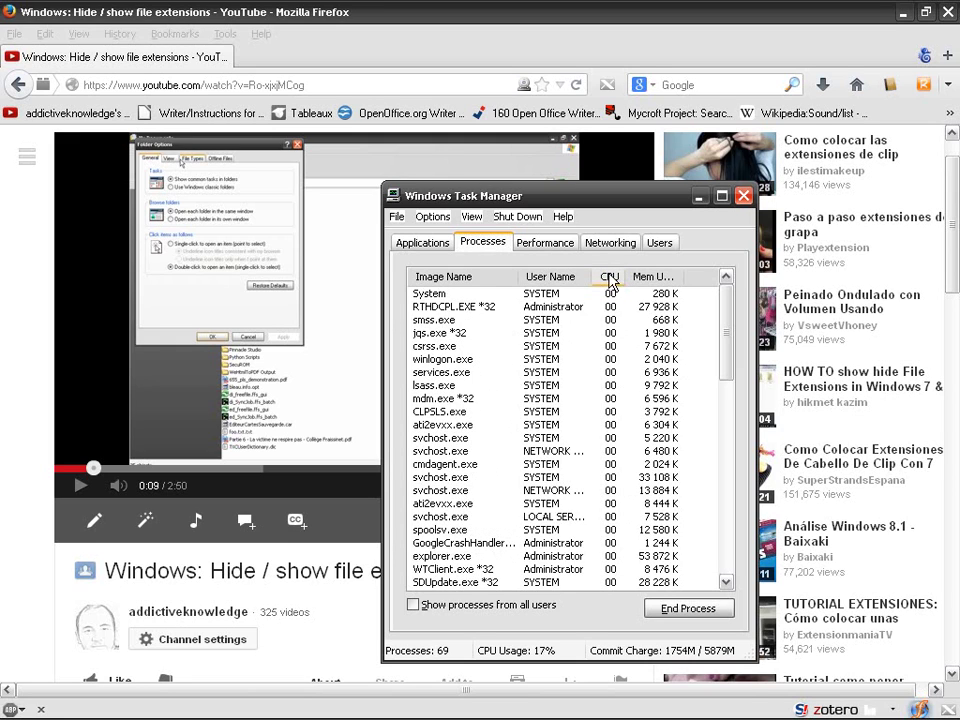
left_click(610, 278)
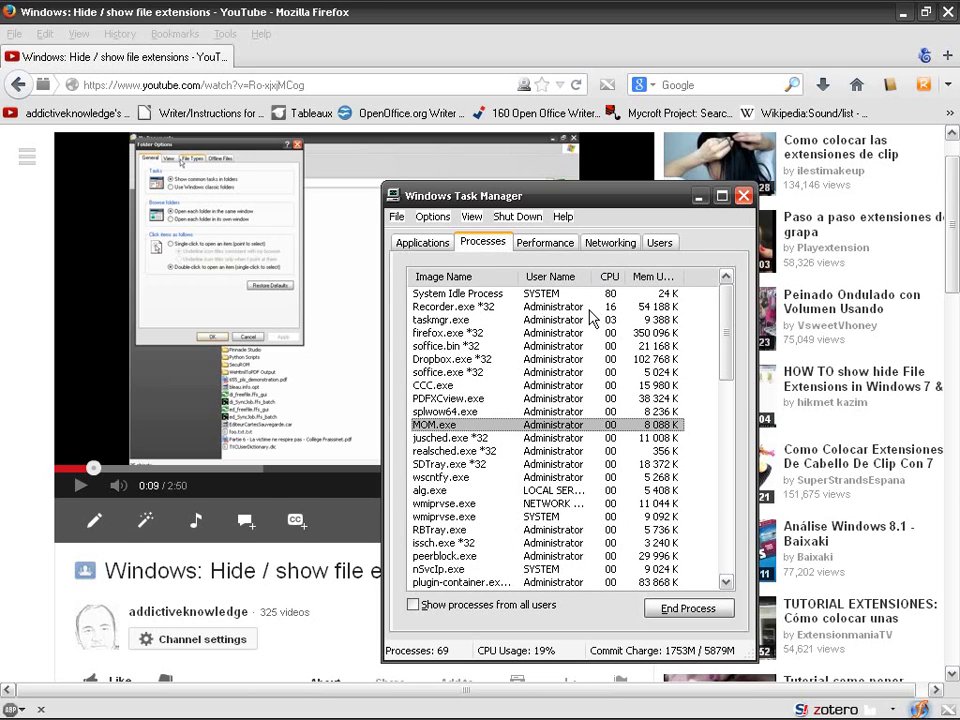
left_click(502, 309)
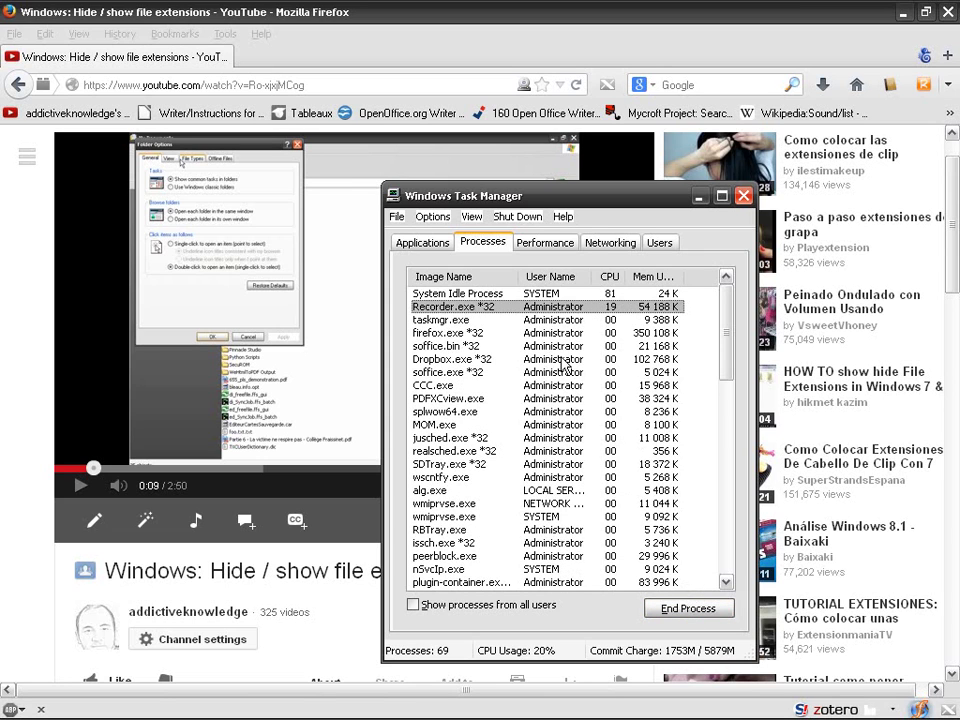
- Review the overall performance graphs and the network utilization, selecting the Local Area Connection adapter
left_click(549, 244)
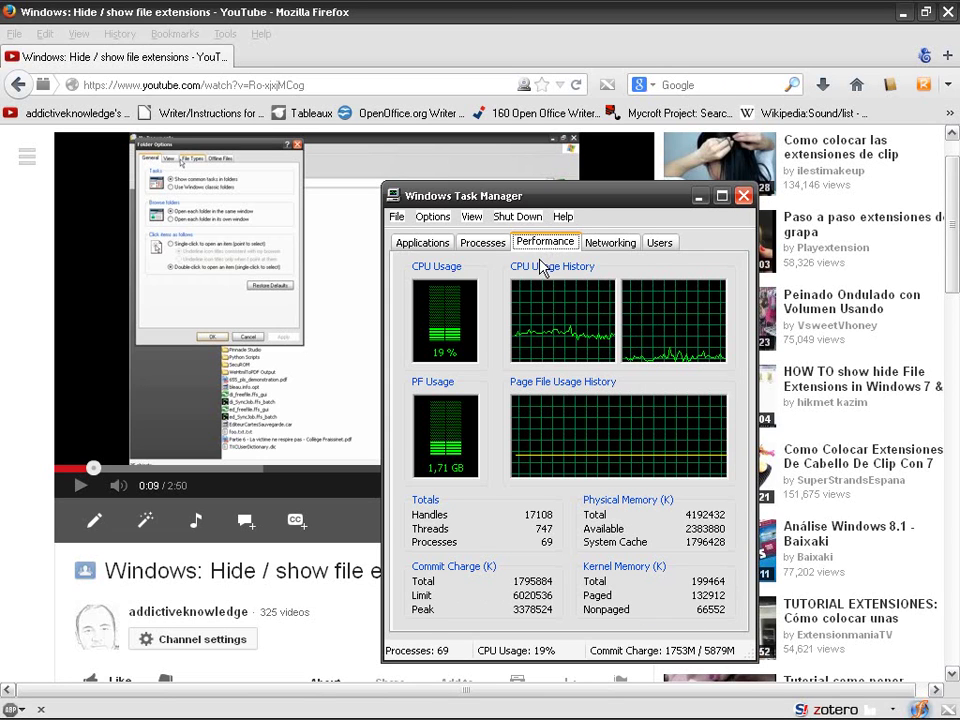
left_click(610, 243)
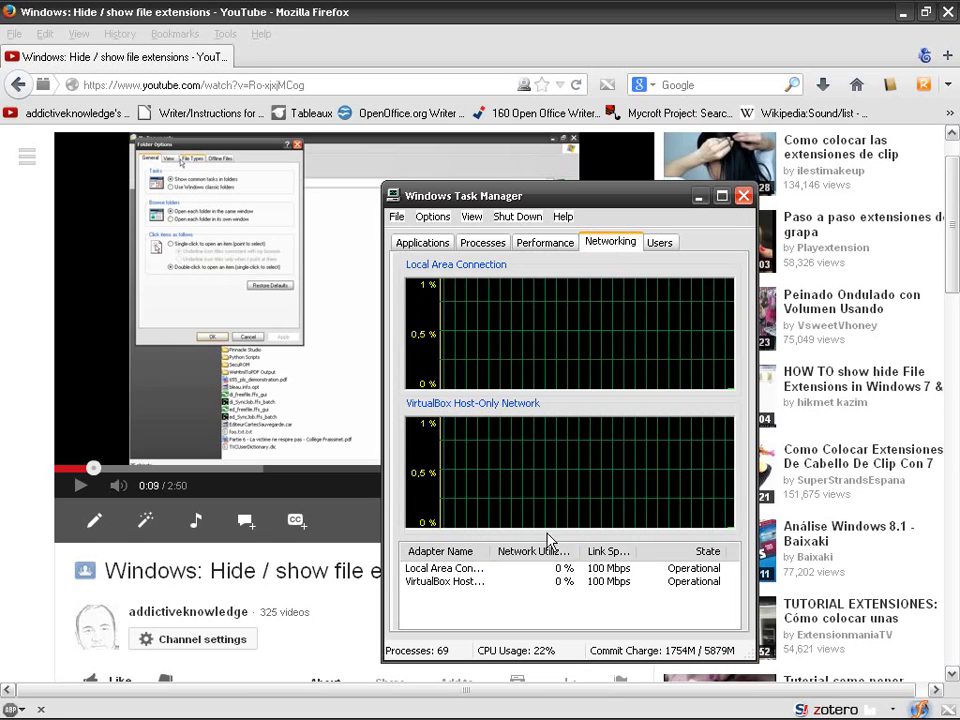
left_click(592, 569)
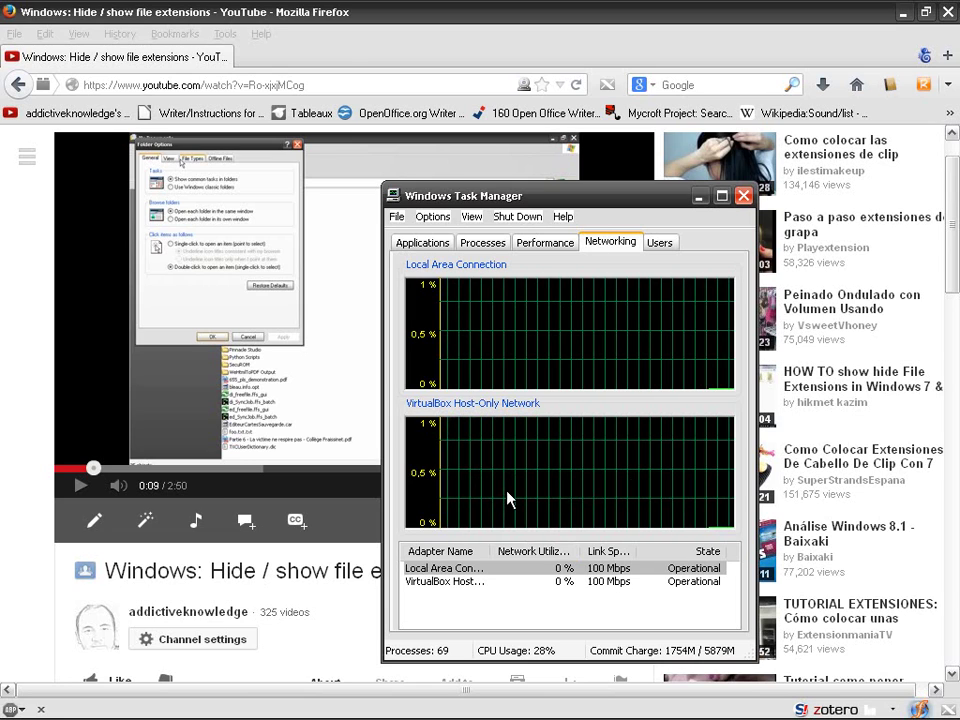
- View the logged-on users, return to the running applications list and look through its view options
left_click(664, 245)
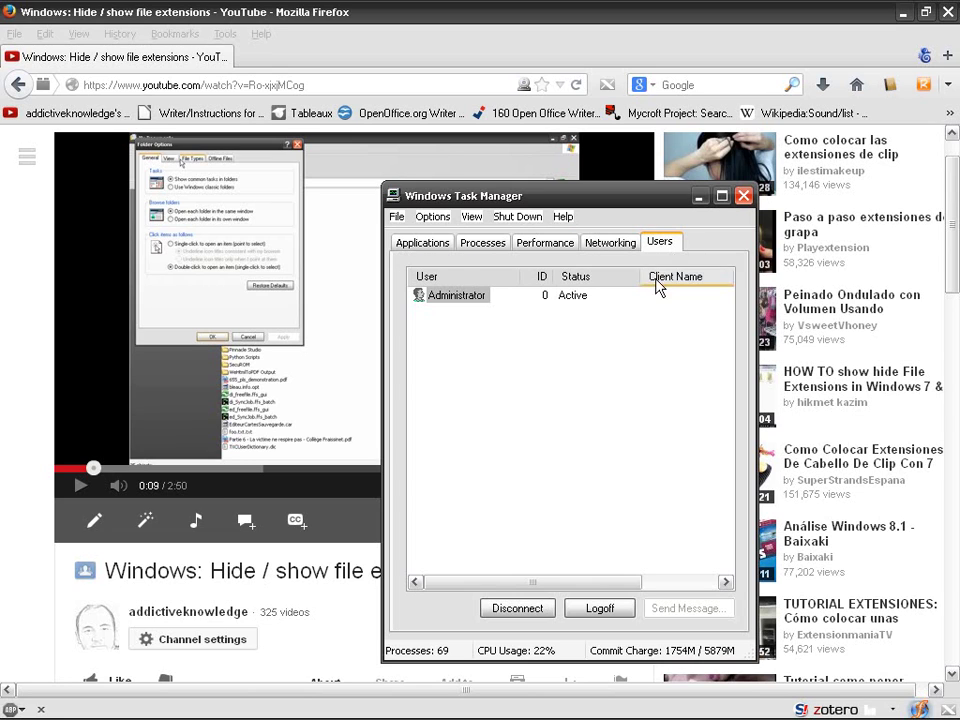
left_click(420, 245)
left_click(567, 218)
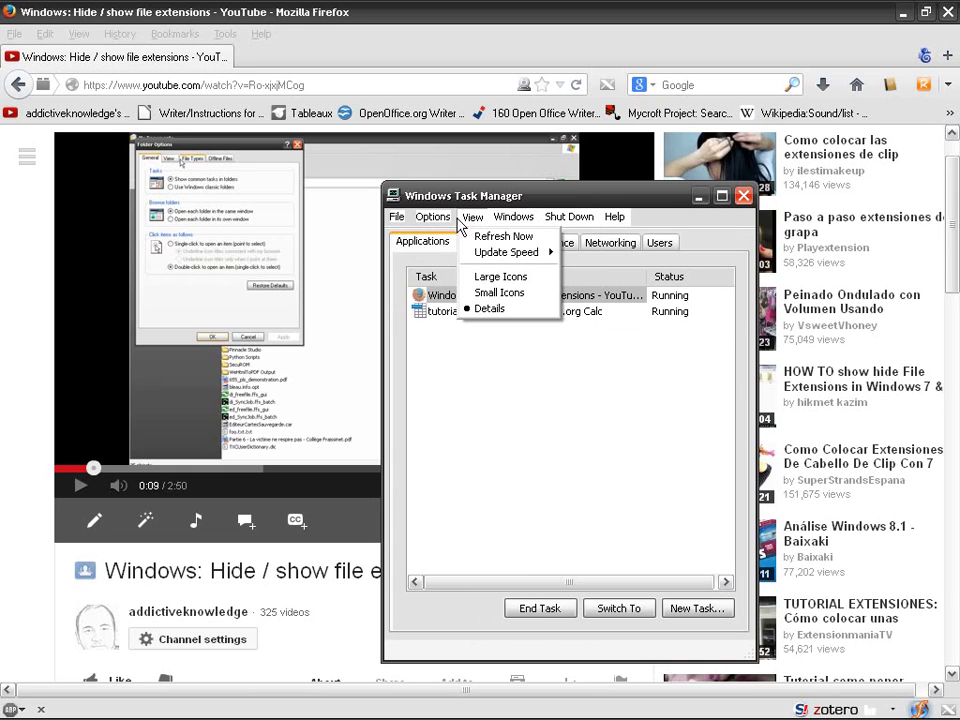
left_click(482, 197)
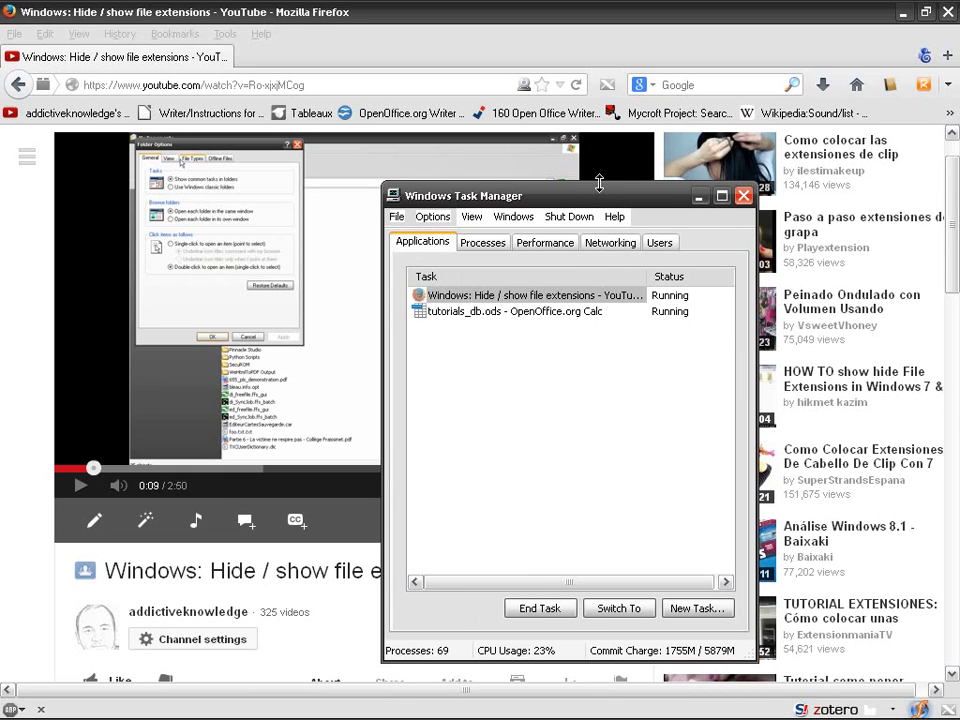